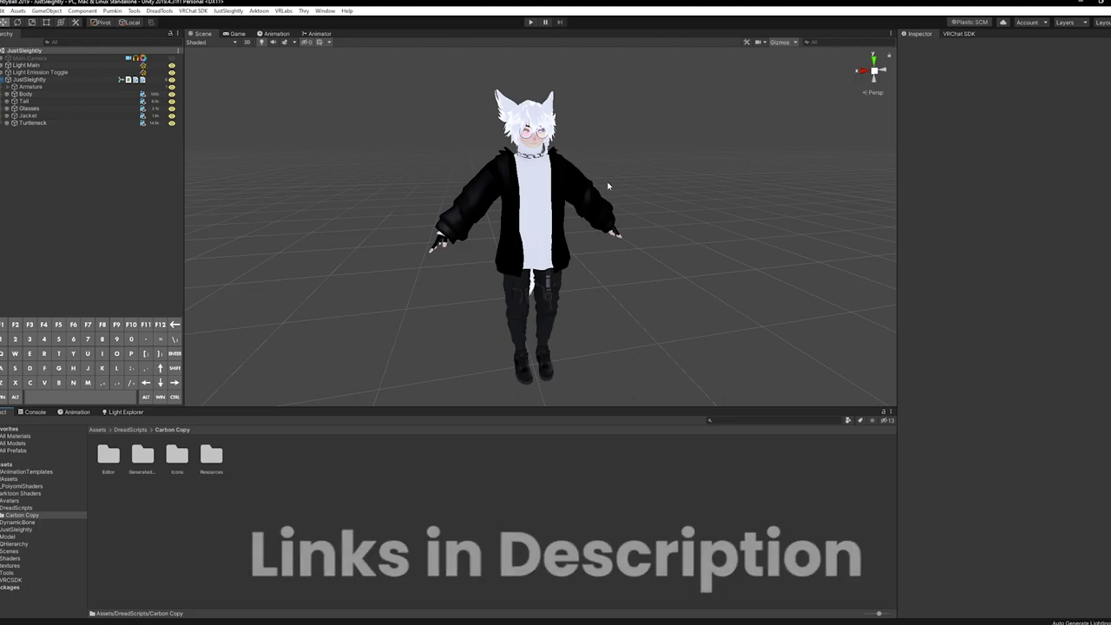
- Launch Carbon Copy from the DreadTools menu, with JustSleightly assigned and clone name CarbonCopy
left_click(171, 12)
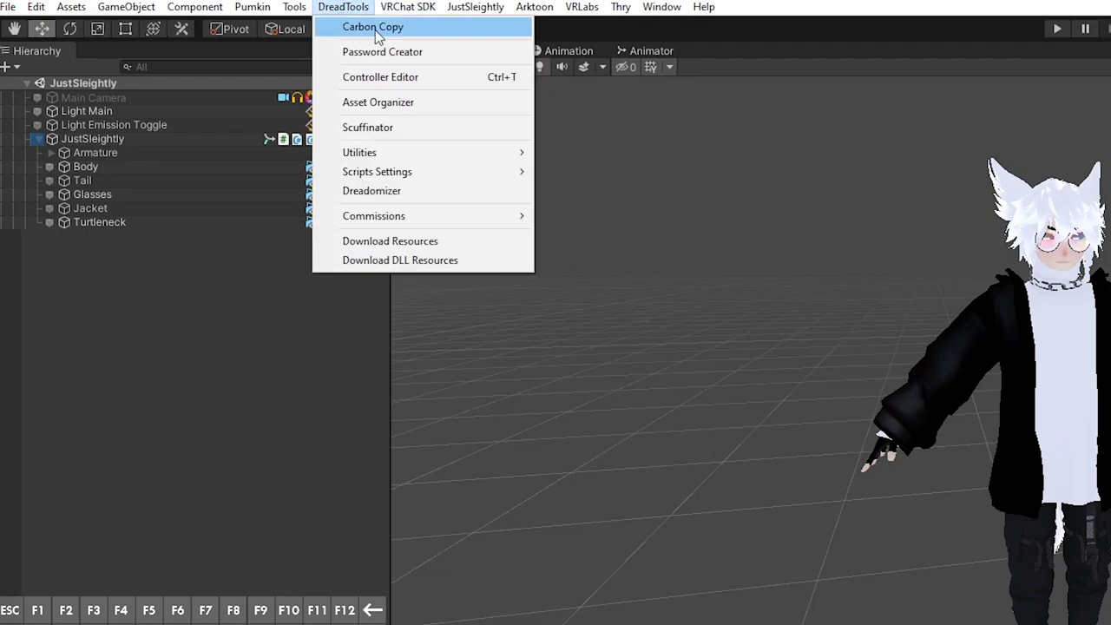
left_click(469, 28)
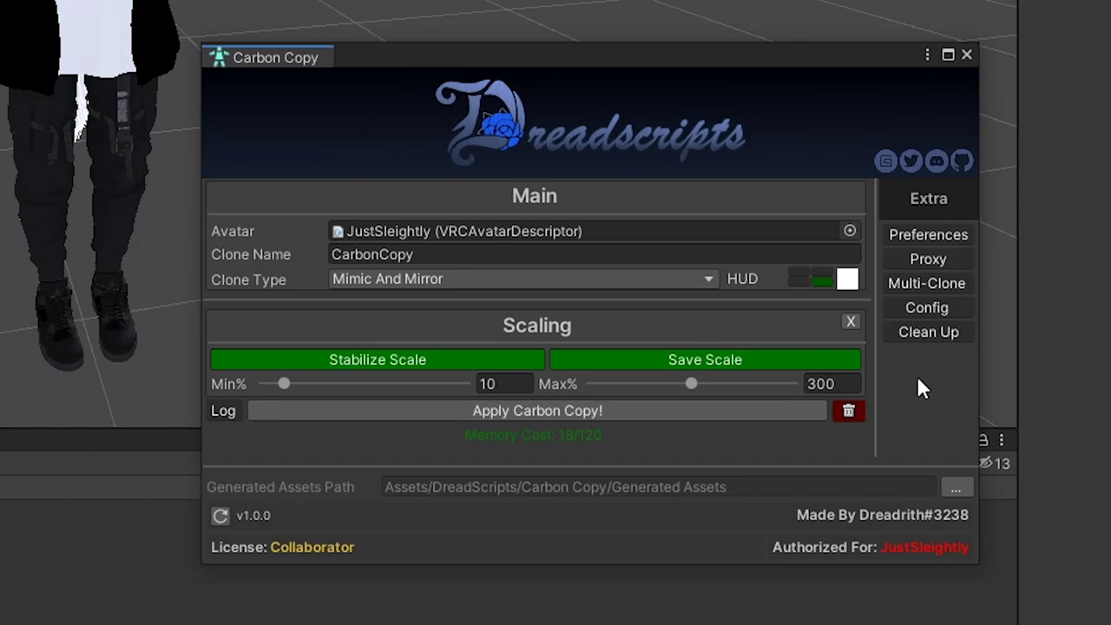
left_click(498, 232)
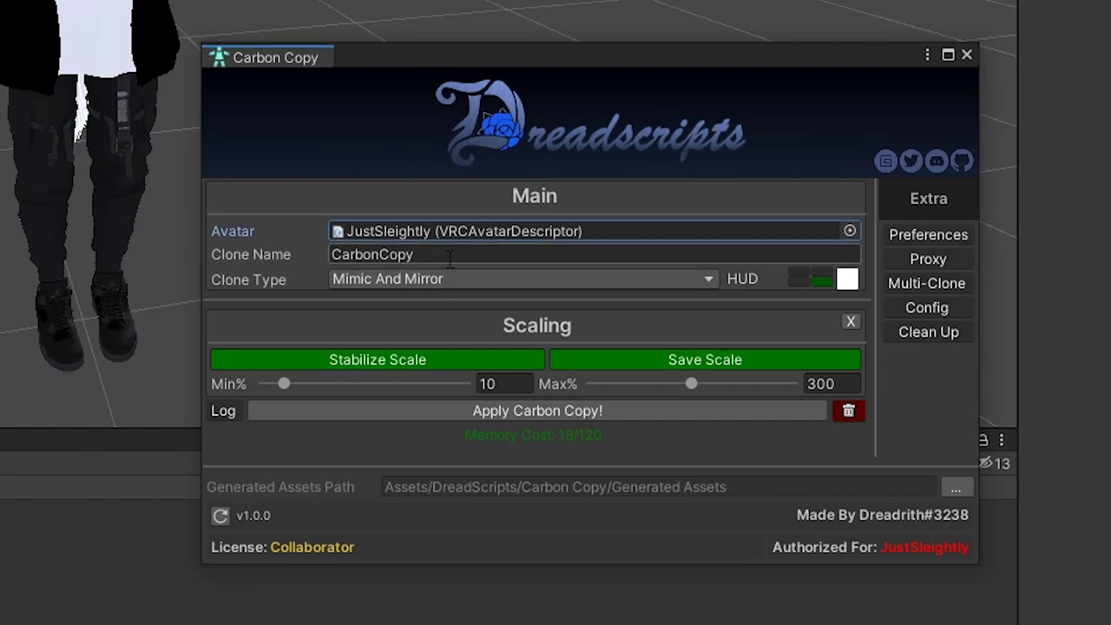
left_click(415, 256)
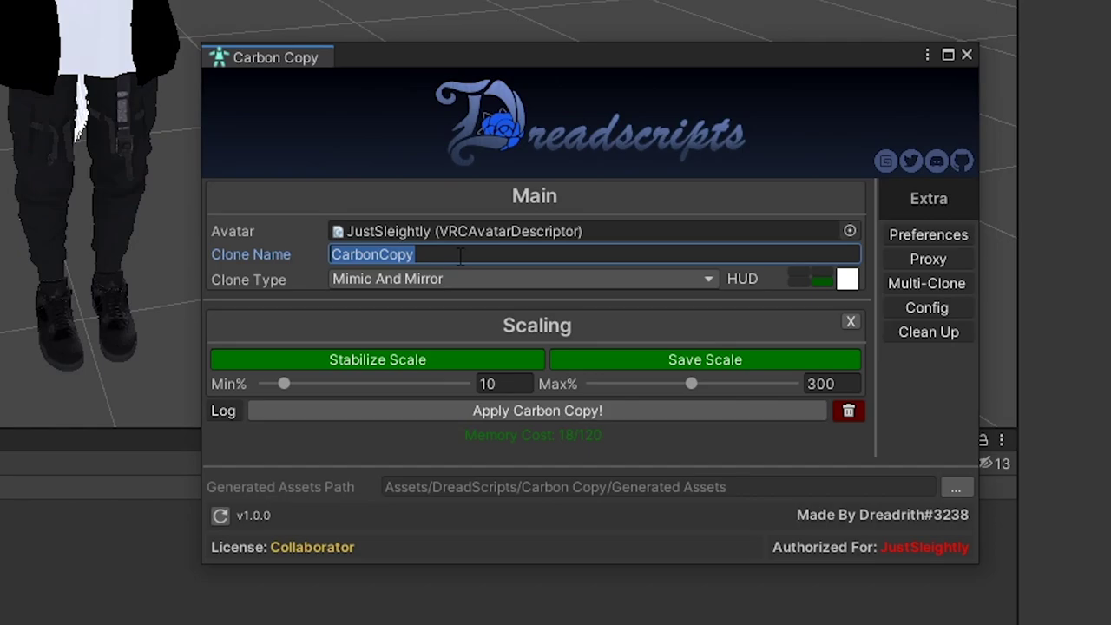
left_click(460, 254)
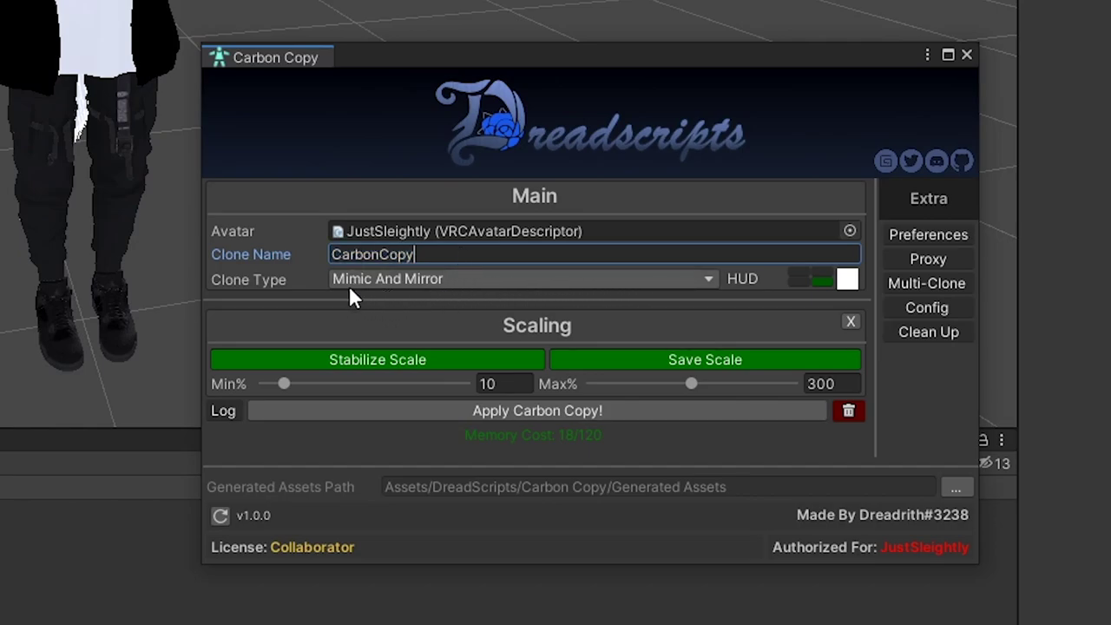
left_click(446, 282)
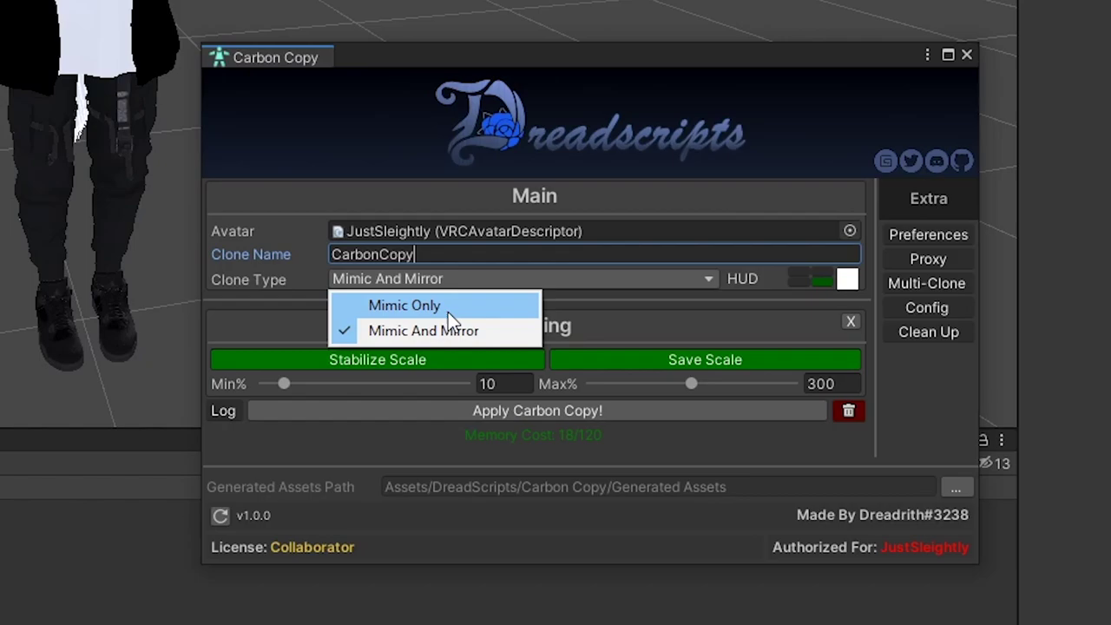
left_click(800, 278)
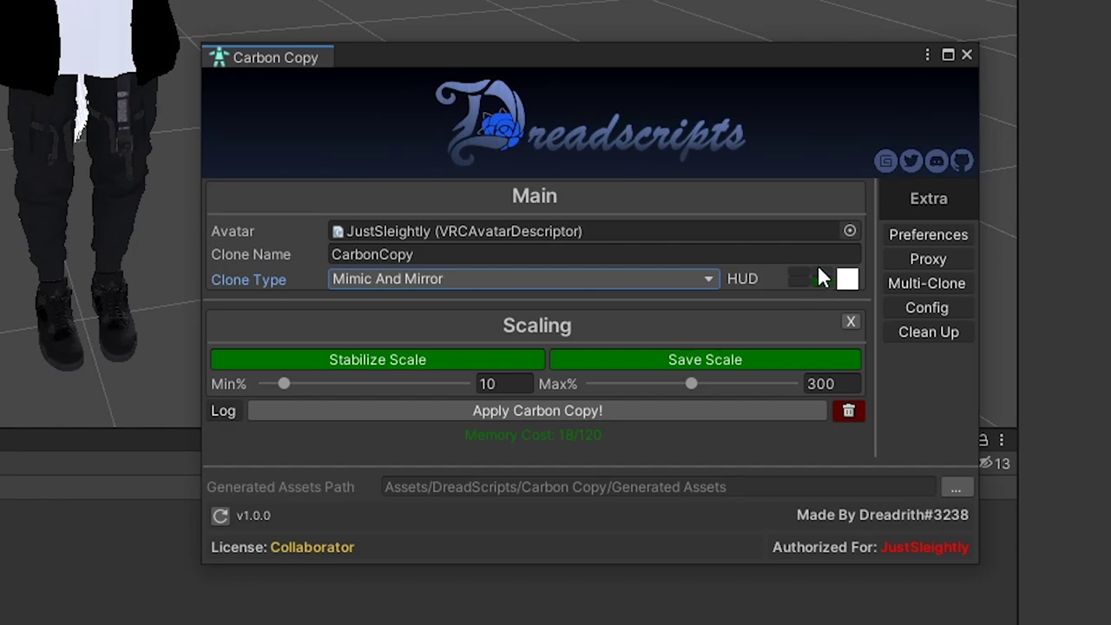
left_click(821, 276)
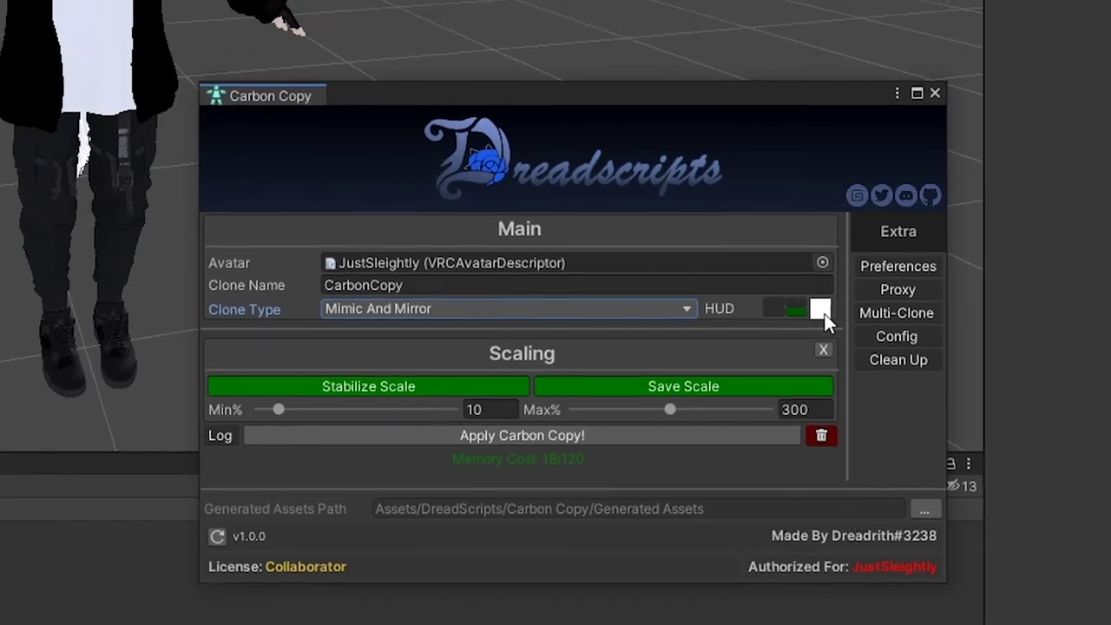
left_click(848, 281)
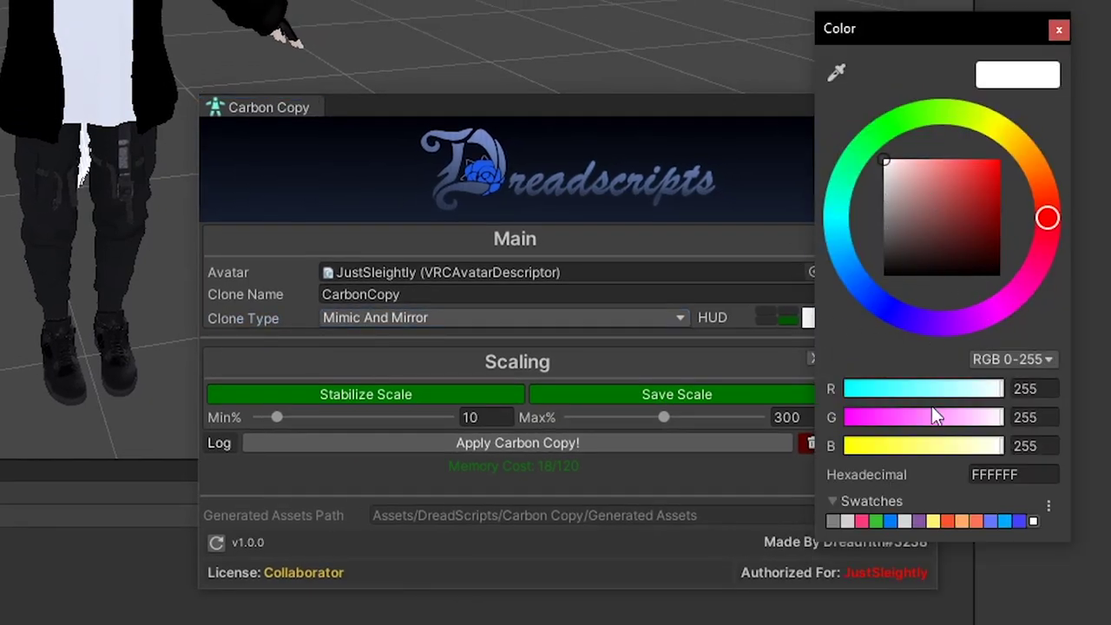
left_click(1058, 30)
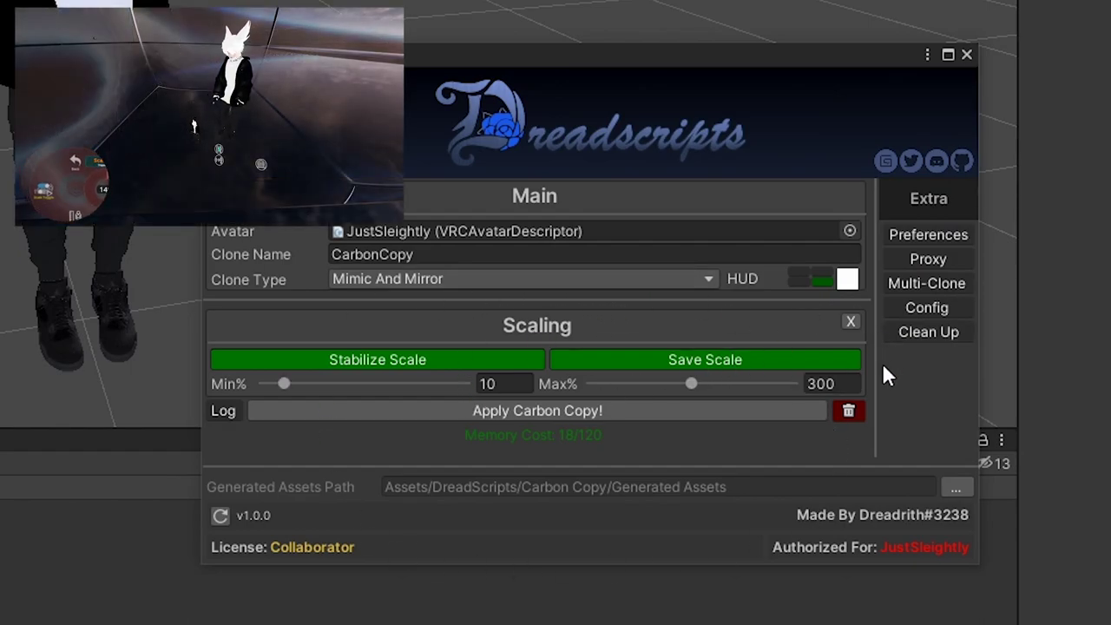
left_click(850, 322)
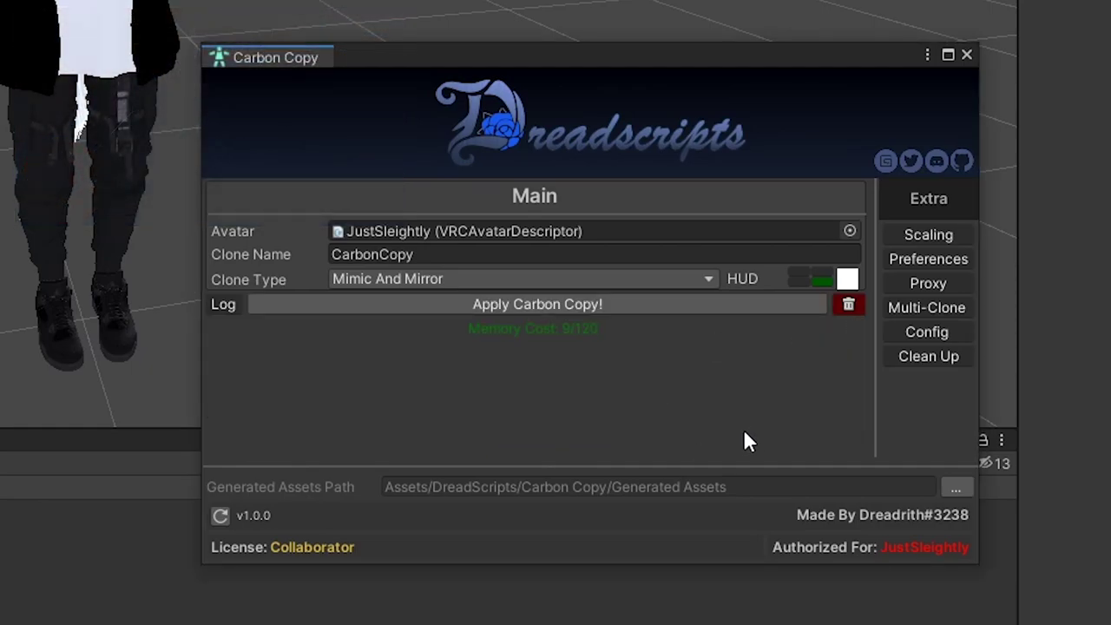
left_click(946, 232)
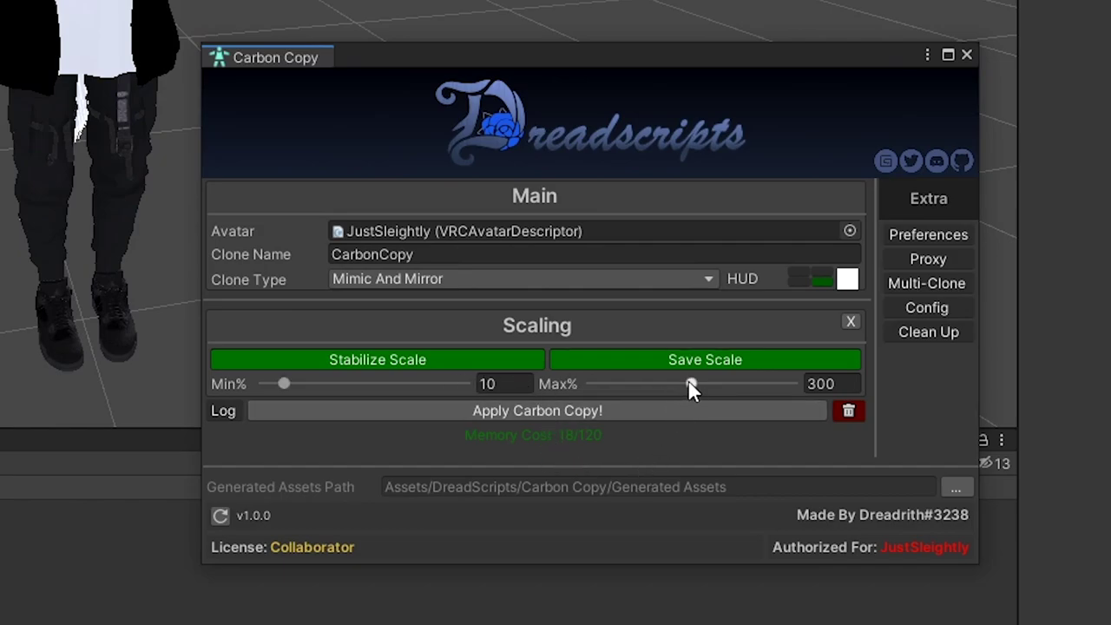
- Show the Preferences section, then make the Carbon Copy window taller and move it up
left_click(920, 234)
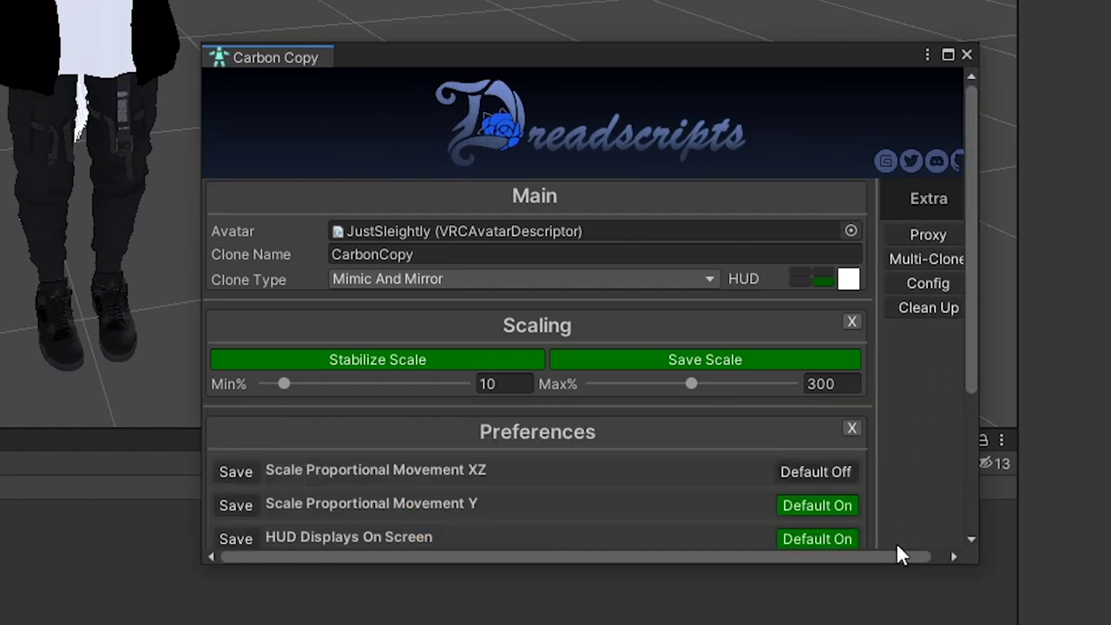
left_click_drag(893, 564, 894, 624)
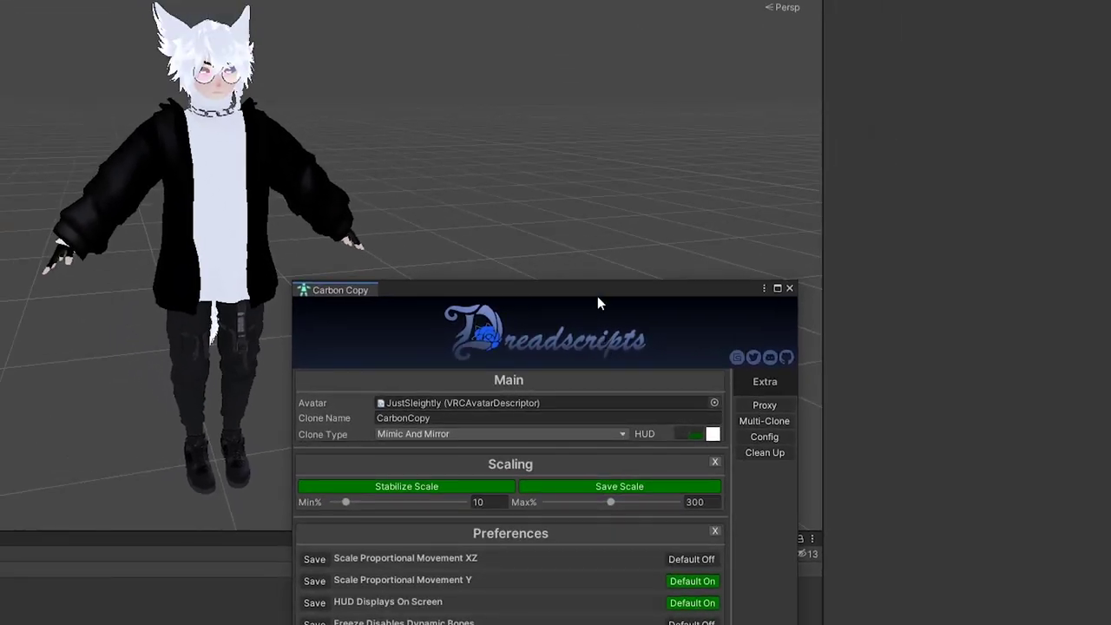
left_click_drag(597, 296, 604, 32)
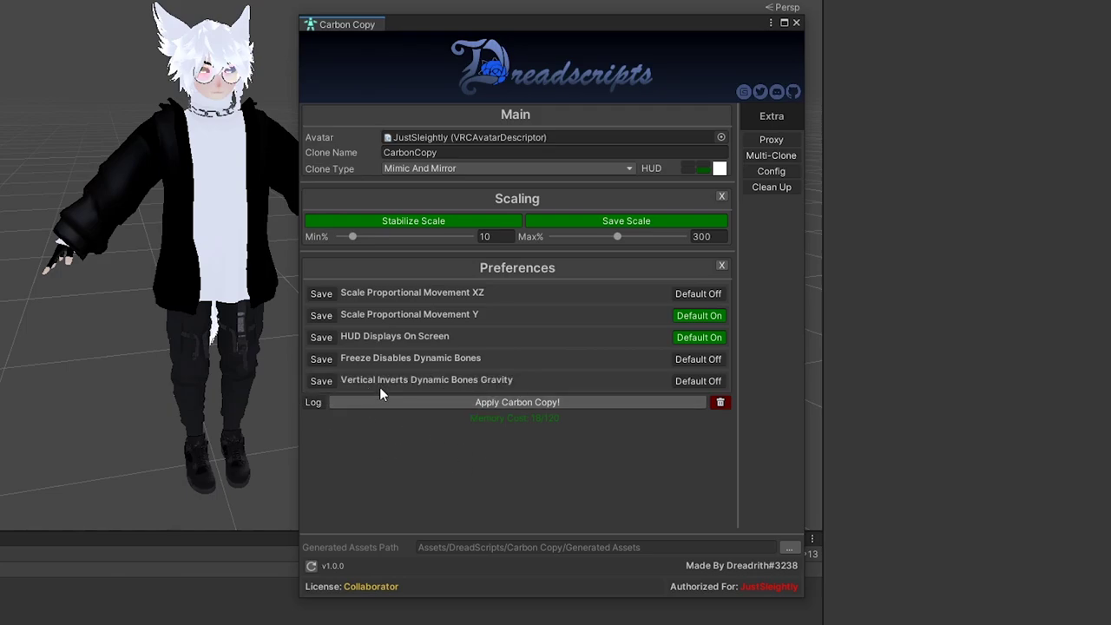
mouse_move(362, 387)
- Close Preferences, then enable Proxy to reveal Clone Avatar and turn Proxy off
left_click(721, 267)
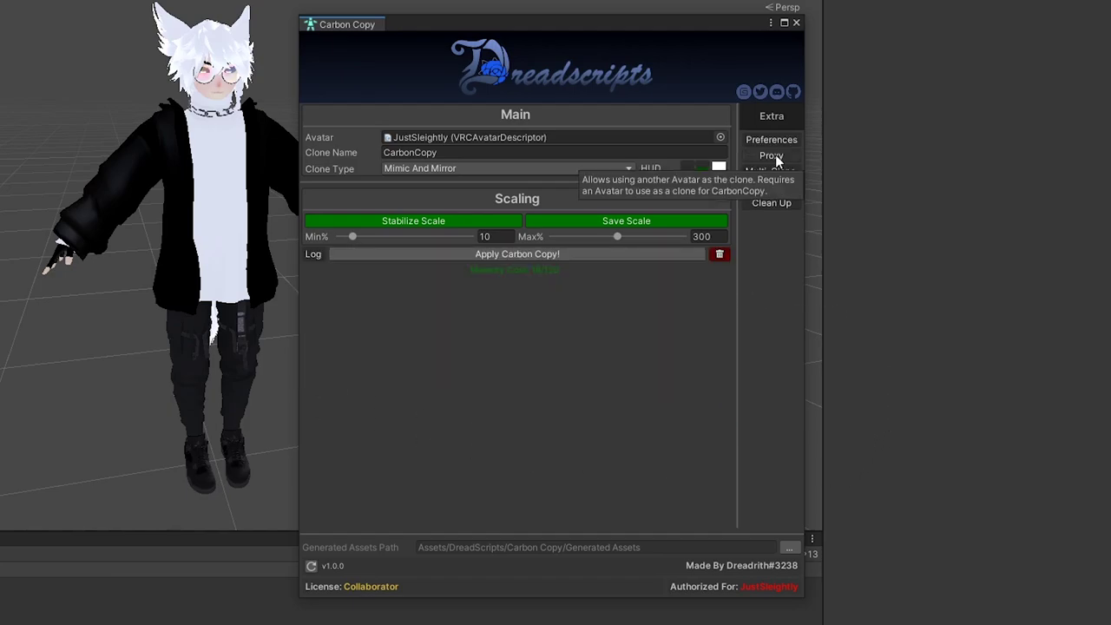
left_click(775, 154)
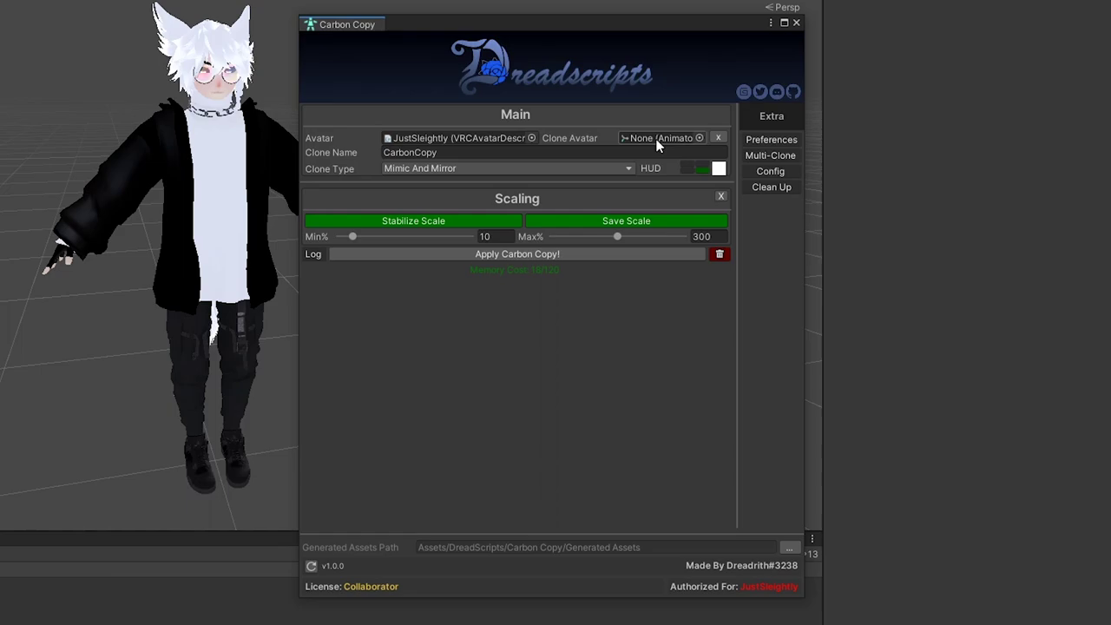
left_click(717, 137)
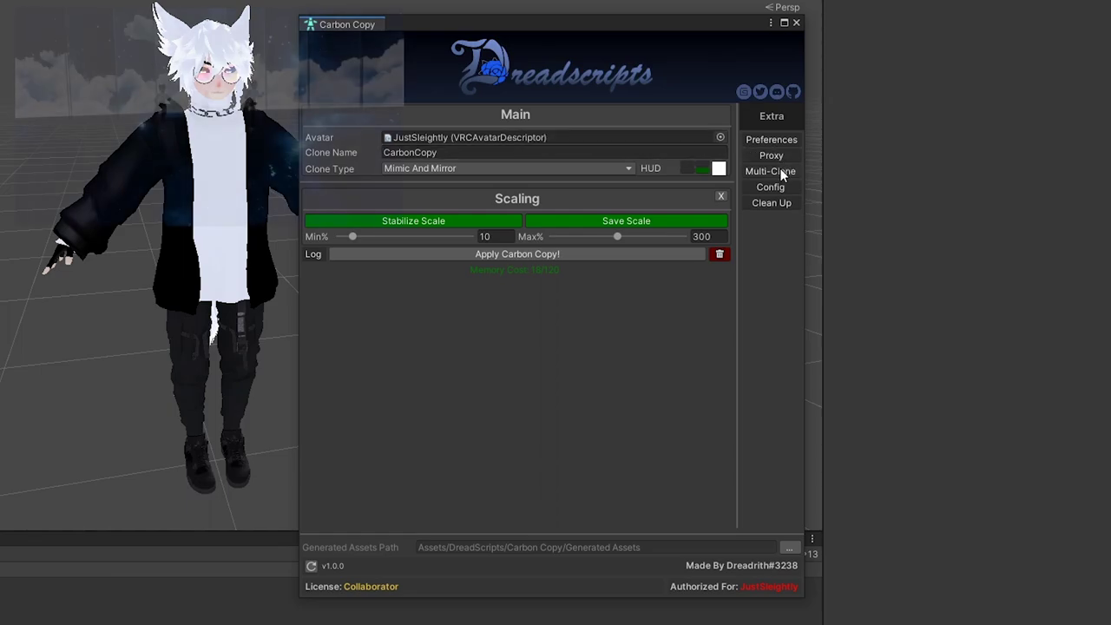
- Enable Multi-Clone and set the Clone Suffix to A
left_click(780, 171)
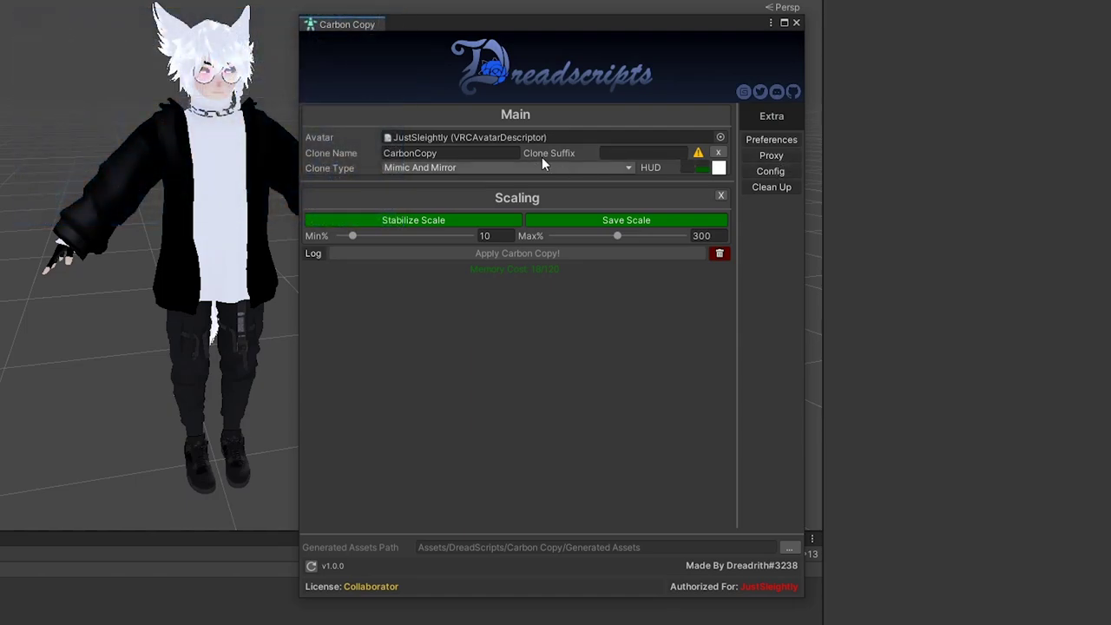
left_click(641, 154)
type("A")
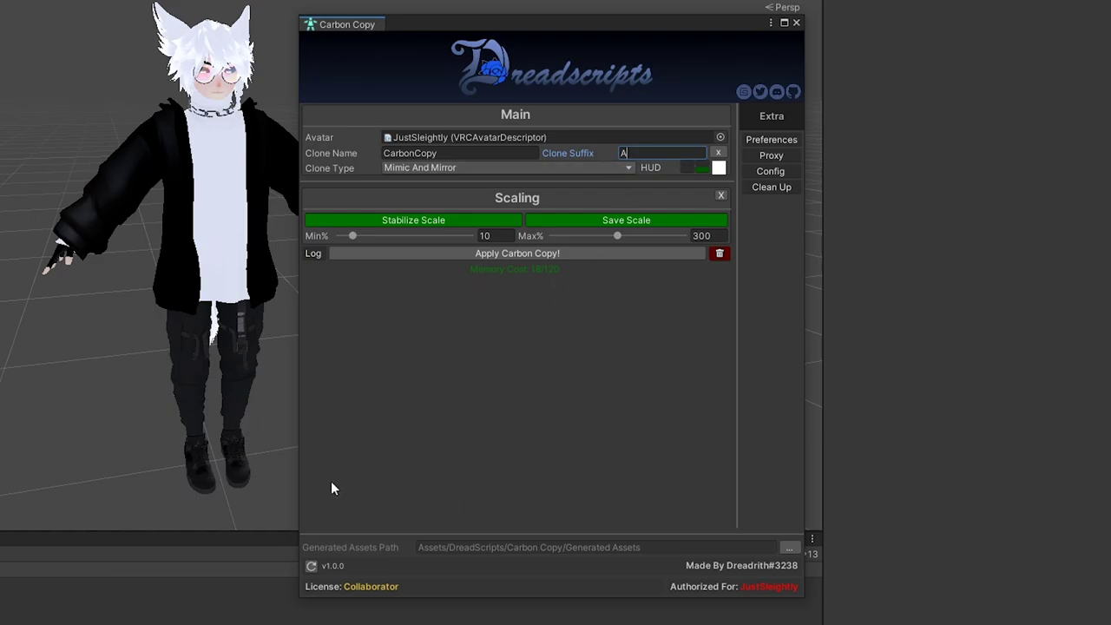
double_click(653, 152)
left_click(716, 153)
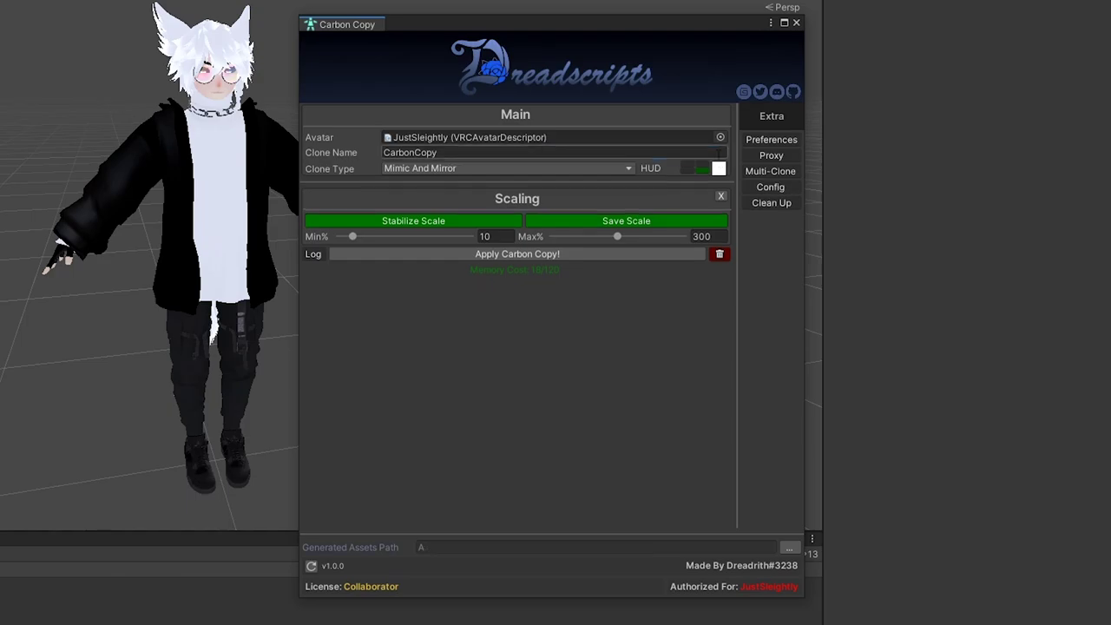
left_click(775, 189)
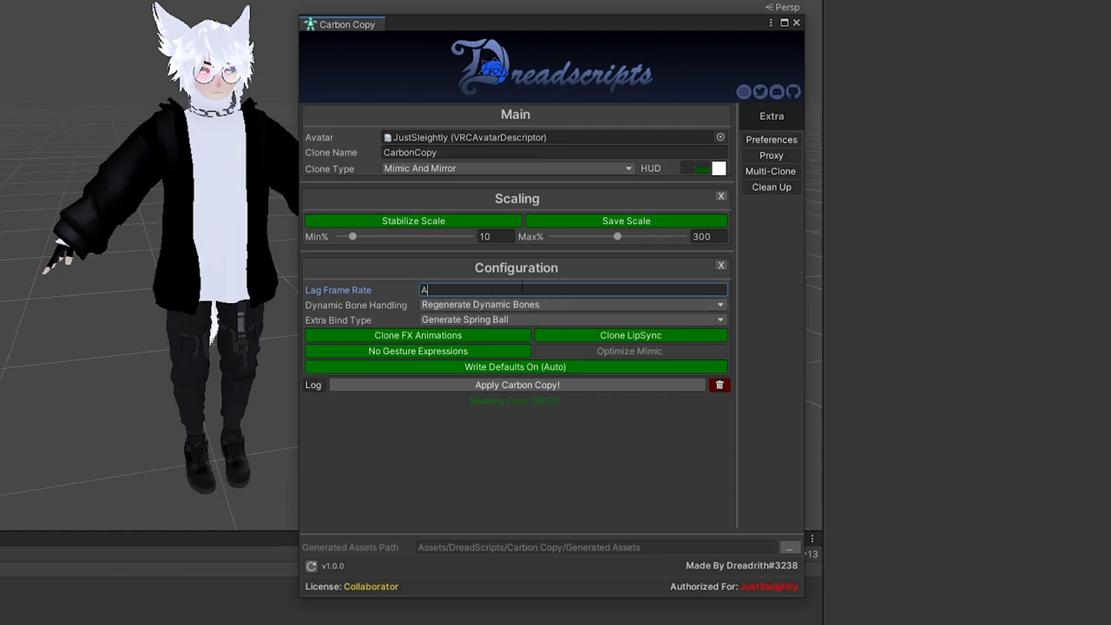
key("BackSpace")
type("5")
mouse_move(388, 309)
left_click(539, 305)
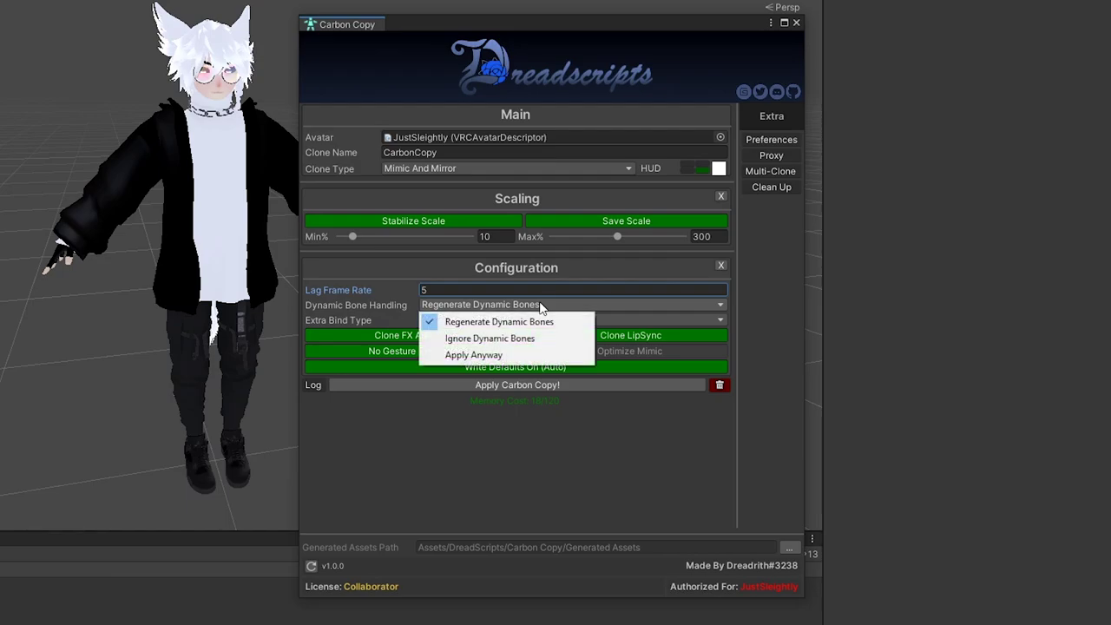
left_click(751, 312)
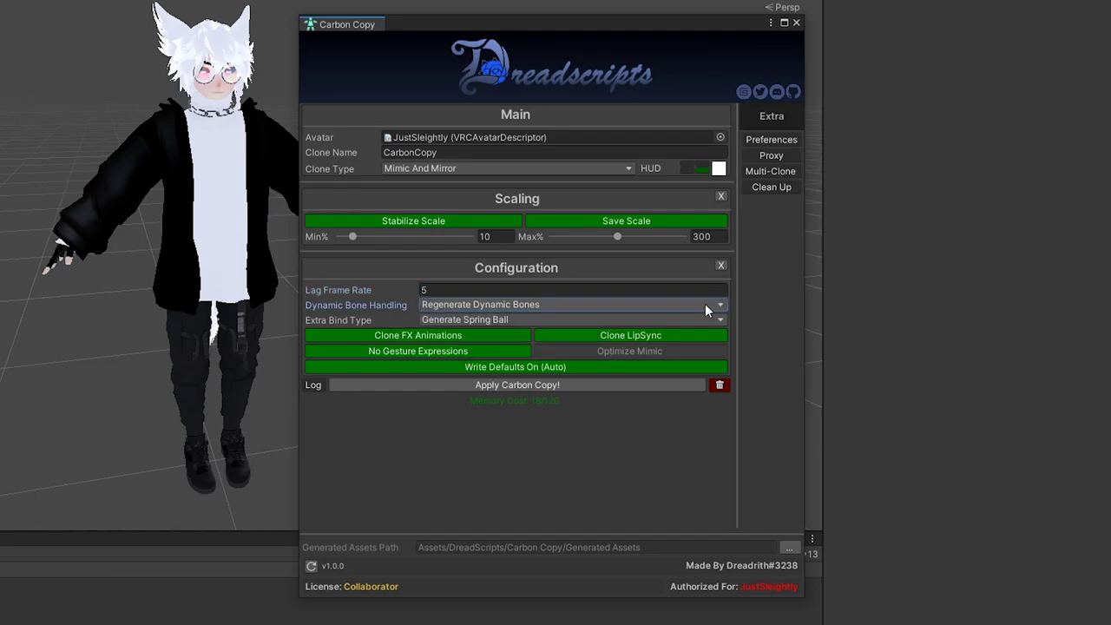
- Change the Extra Bind Type dropdown to Target
left_click(532, 319)
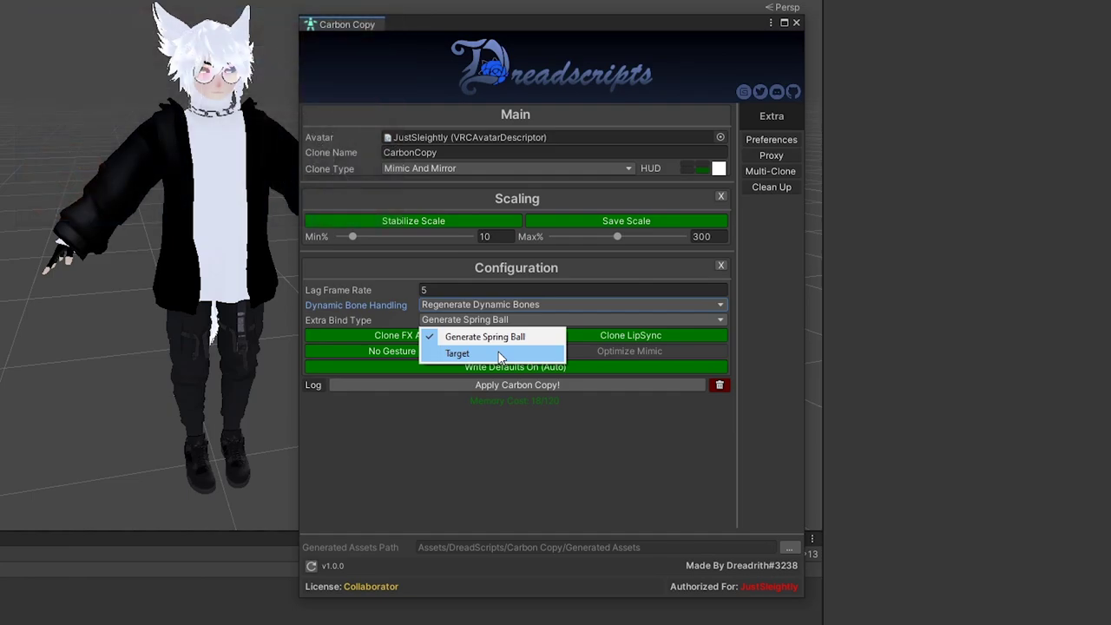
left_click(501, 354)
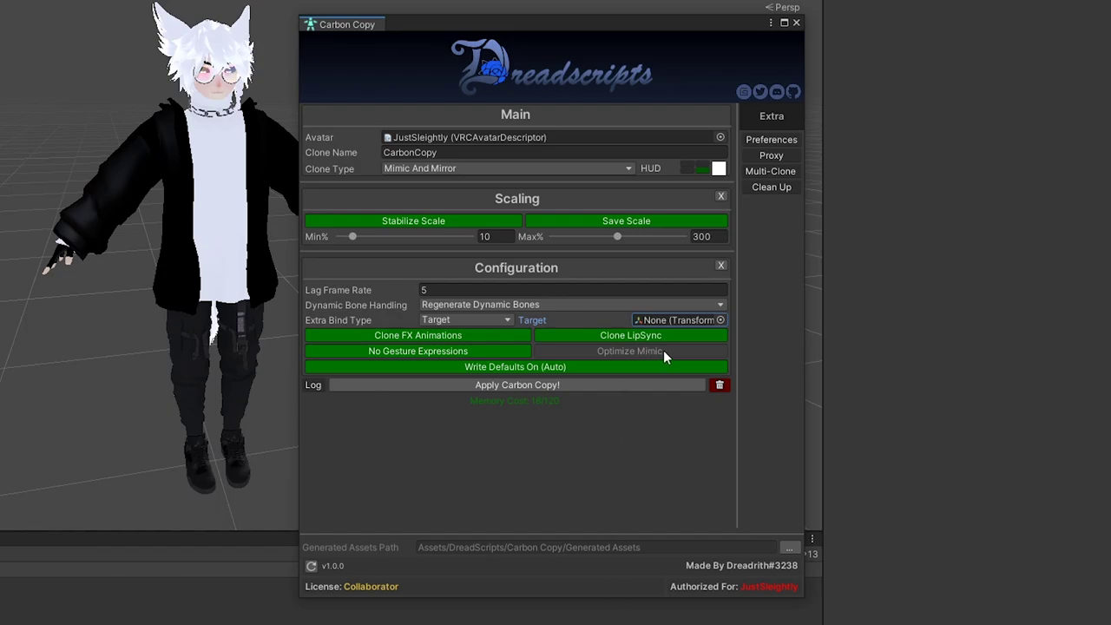
- Set Clone Type to Mimic Only and toggle Write Defaults off and back to On (Auto)
left_click(501, 169)
left_click(469, 185)
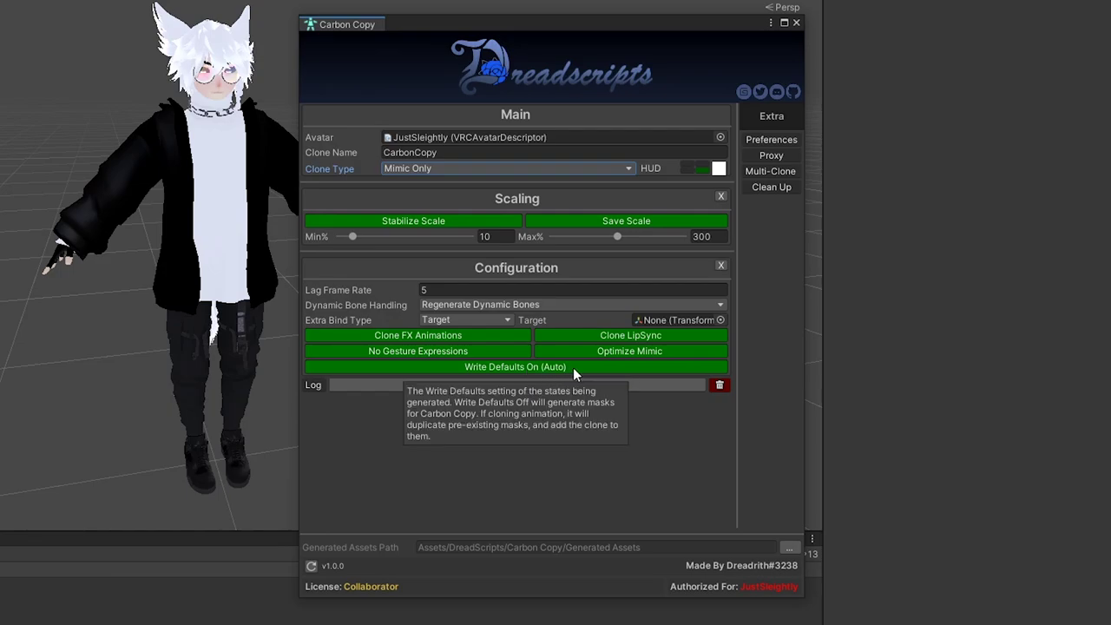
left_click(573, 367)
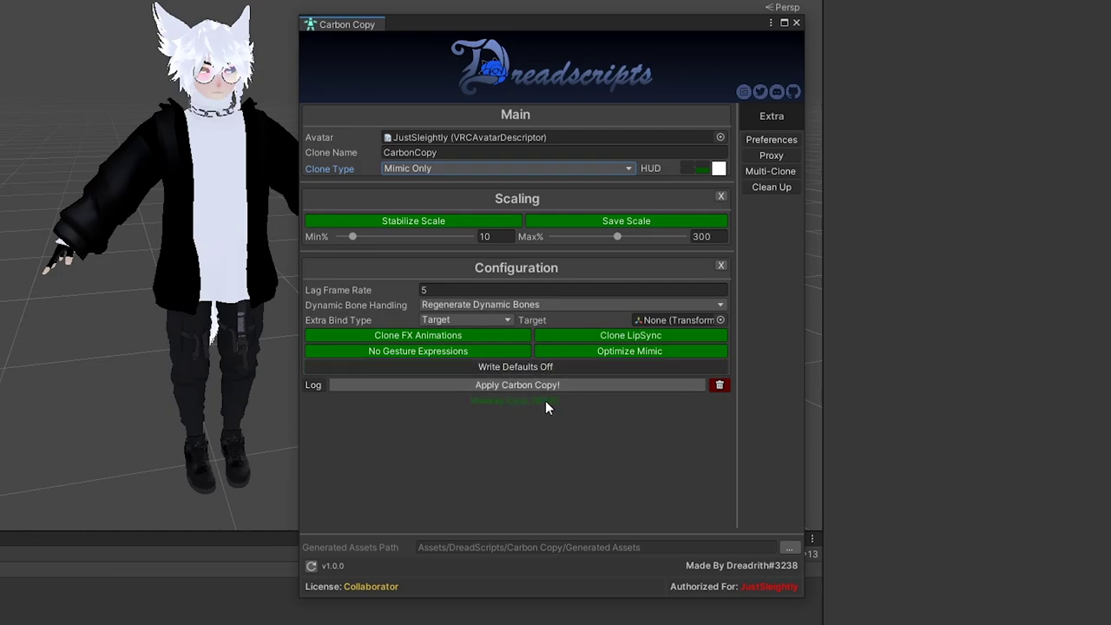
left_click(568, 367)
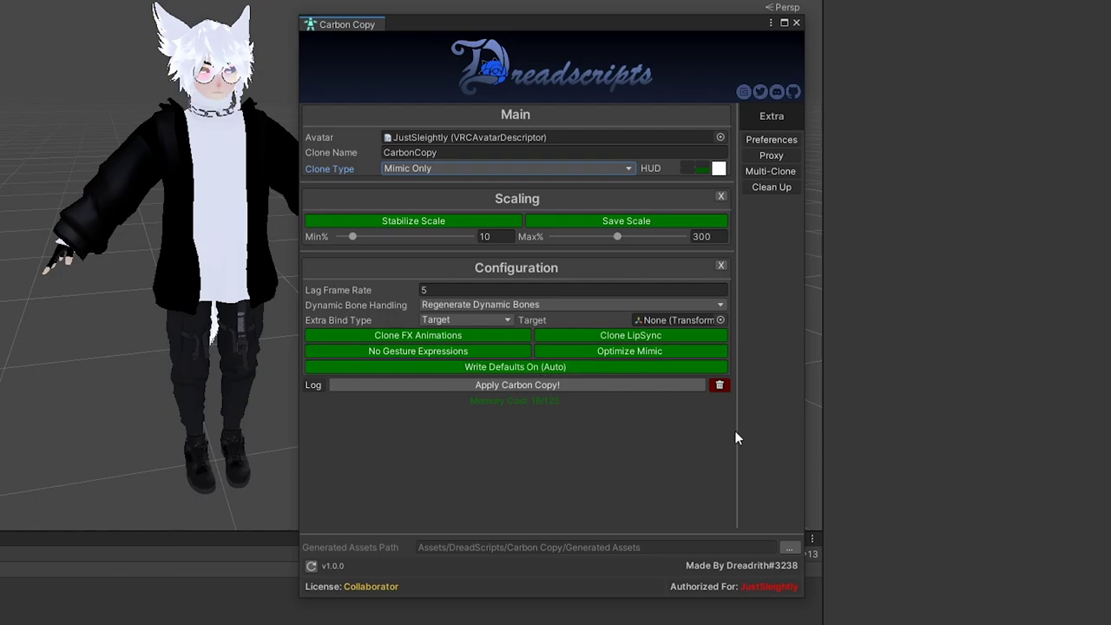
- Replace the Configuration section with the Clean Up options, where only Remove Clone Cameras is enabled
left_click(721, 265)
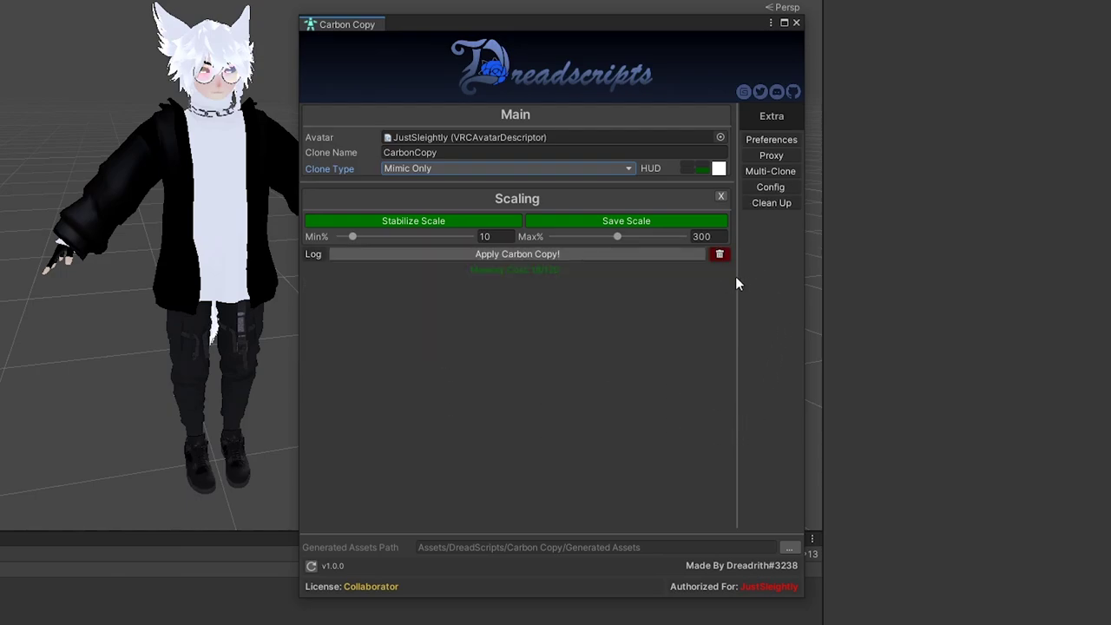
left_click(787, 205)
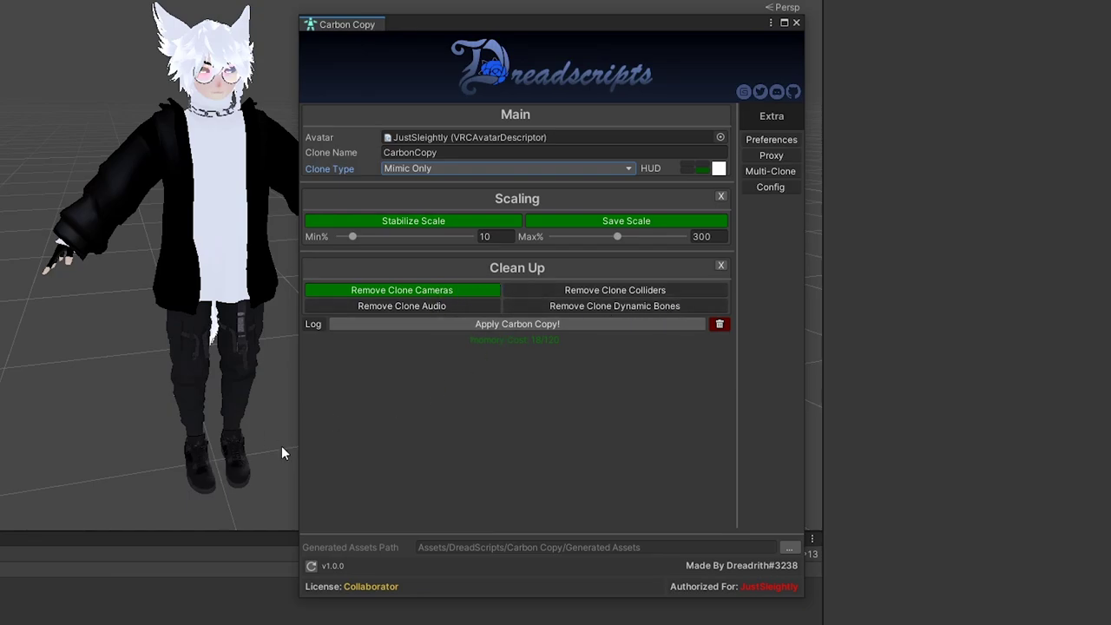
- Dismiss the Clean Up options so only Main and Scaling remain in Carbon Copy
left_click(721, 266)
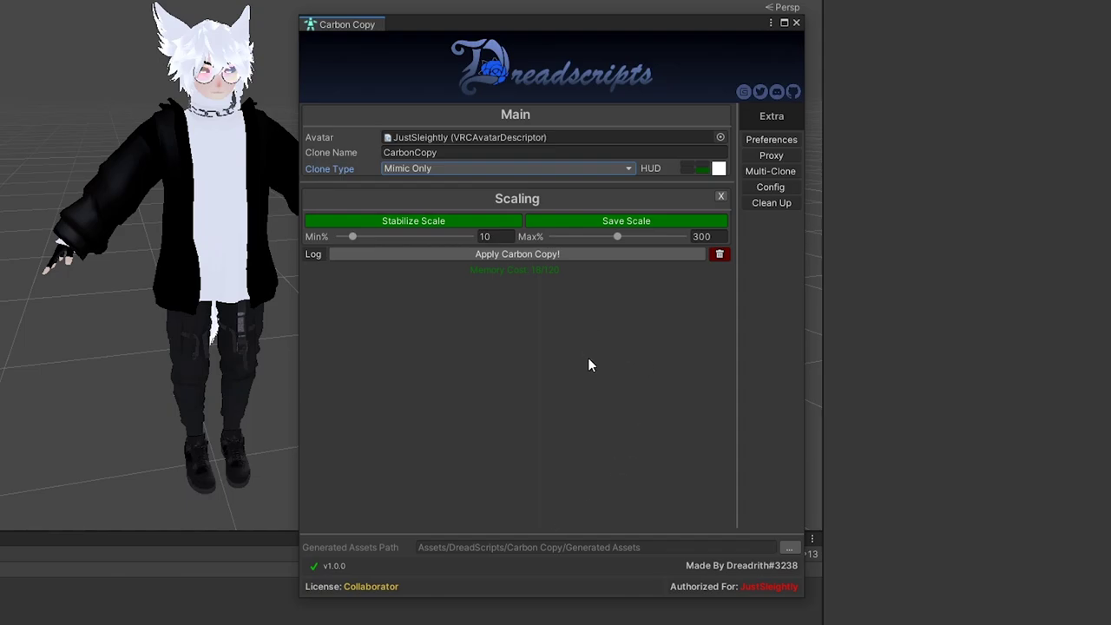
- Apply Carbon Copy, toggle the Body mesh visibility off and on, then hide the clone
left_click(592, 253)
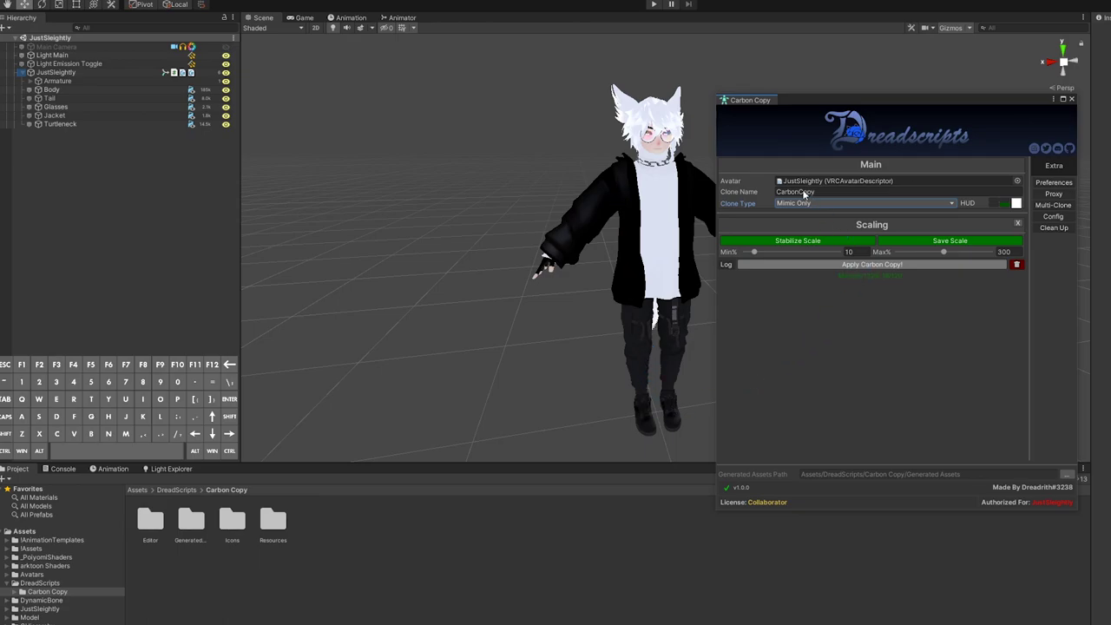
left_click(226, 89)
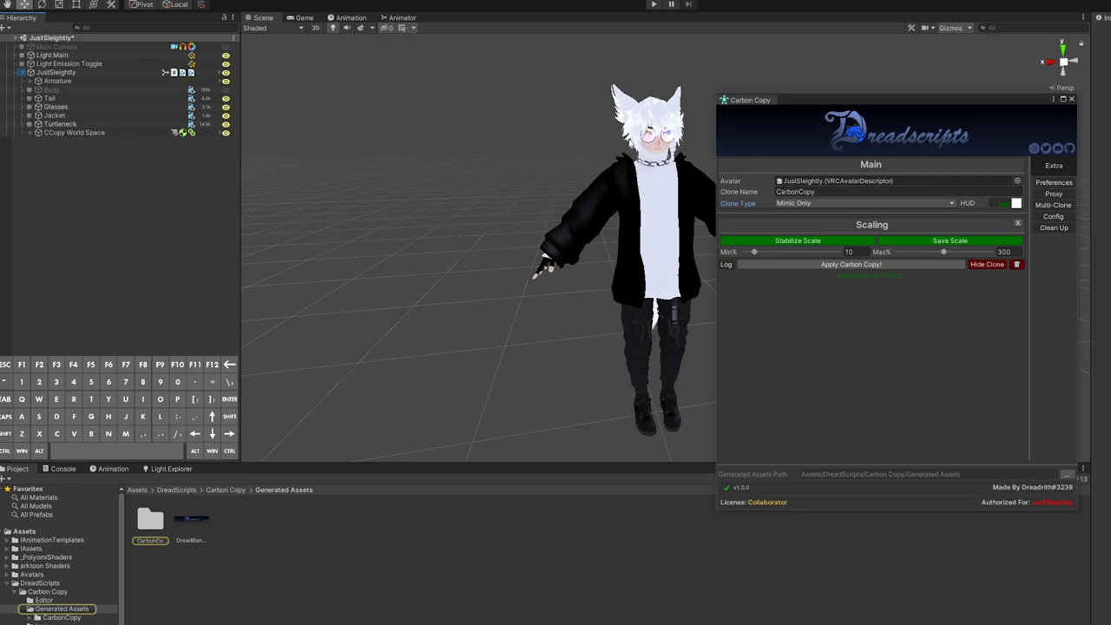
left_click(226, 90)
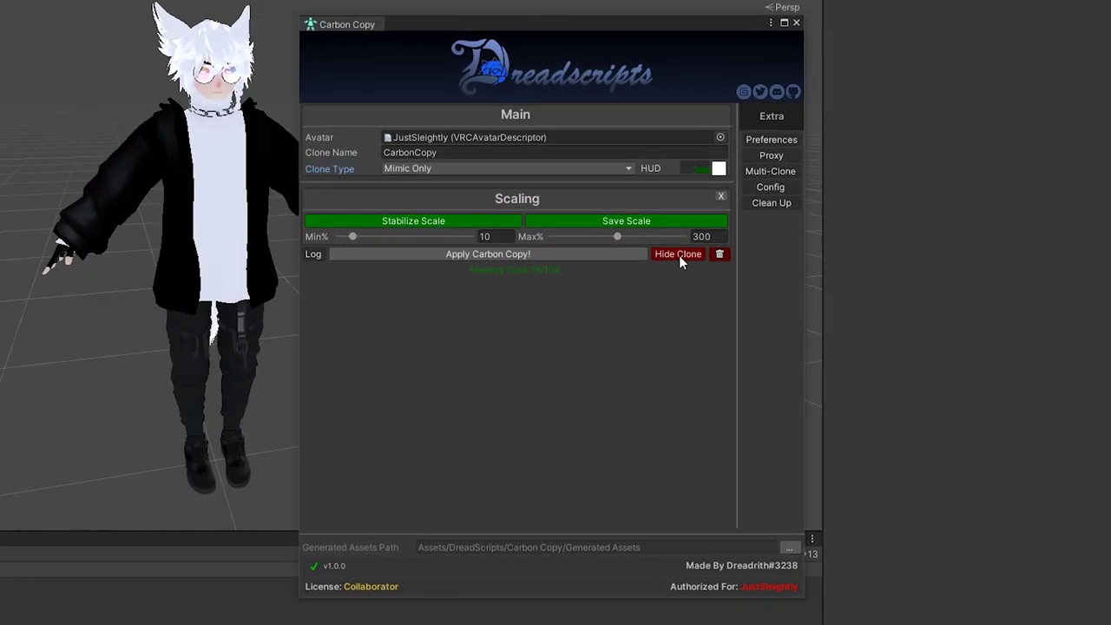
left_click(986, 265)
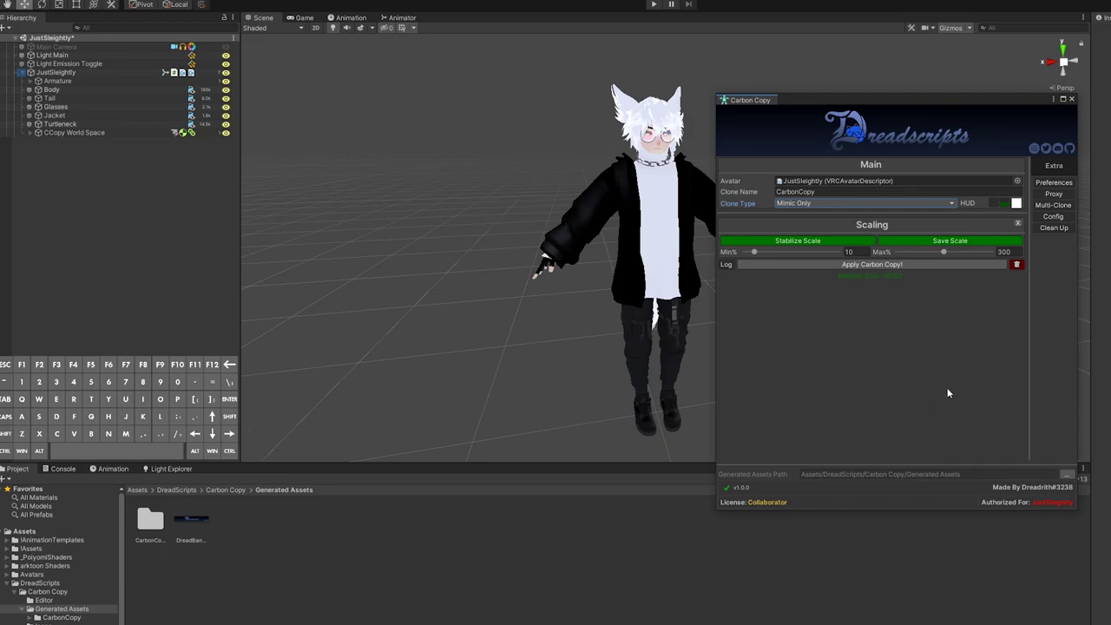
- Expand CCopy World Space to inspect the Container, Mimic Follow, Scaler and clone objects, then collapse it
left_click(76, 133)
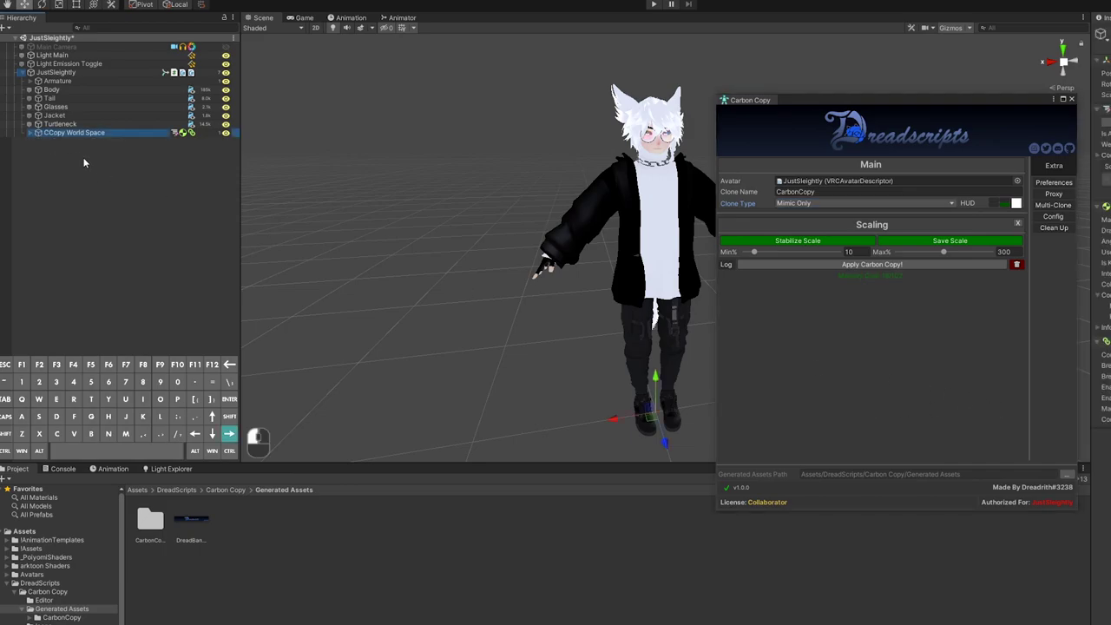
key("Right")
key("Right")
key("Down")
key("Down")
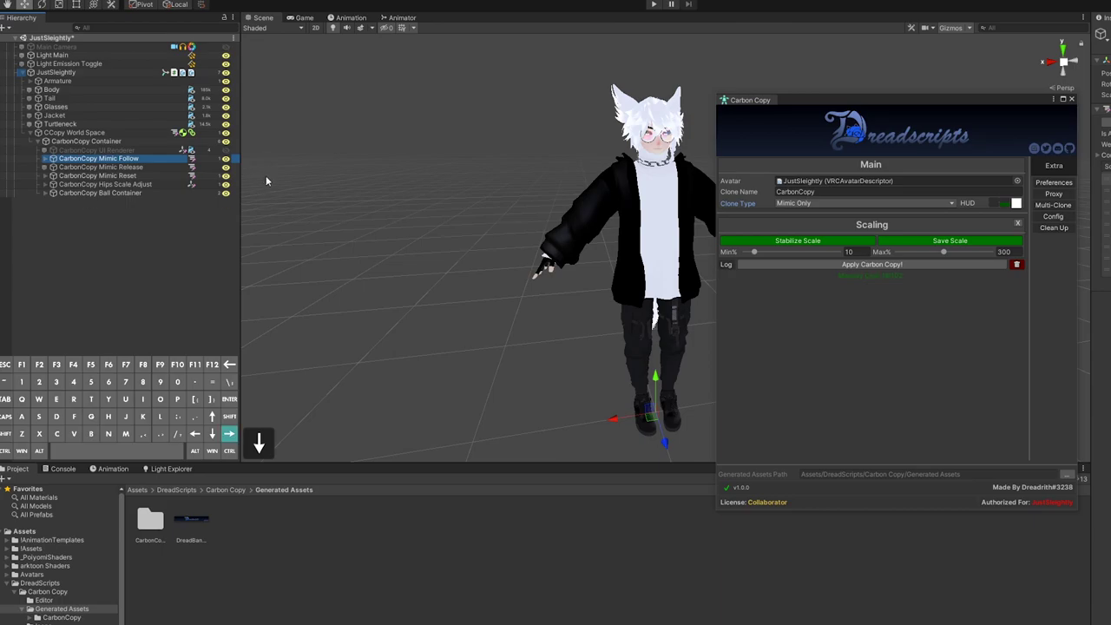
key("Right")
key("Down")
key("Right")
key("Down")
key("Right")
key("Down")
key("Right")
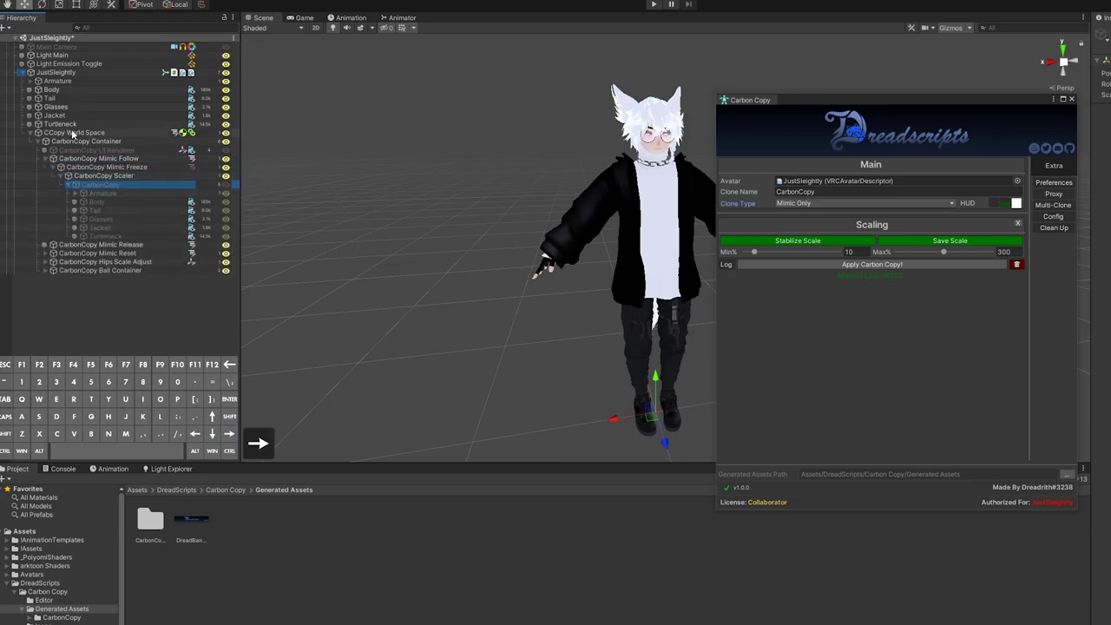
left_click(72, 134)
key("Left")
- Remove Carbon Copy from JustSleightly using the trash icon and confirm Remove
left_click(1039, 310)
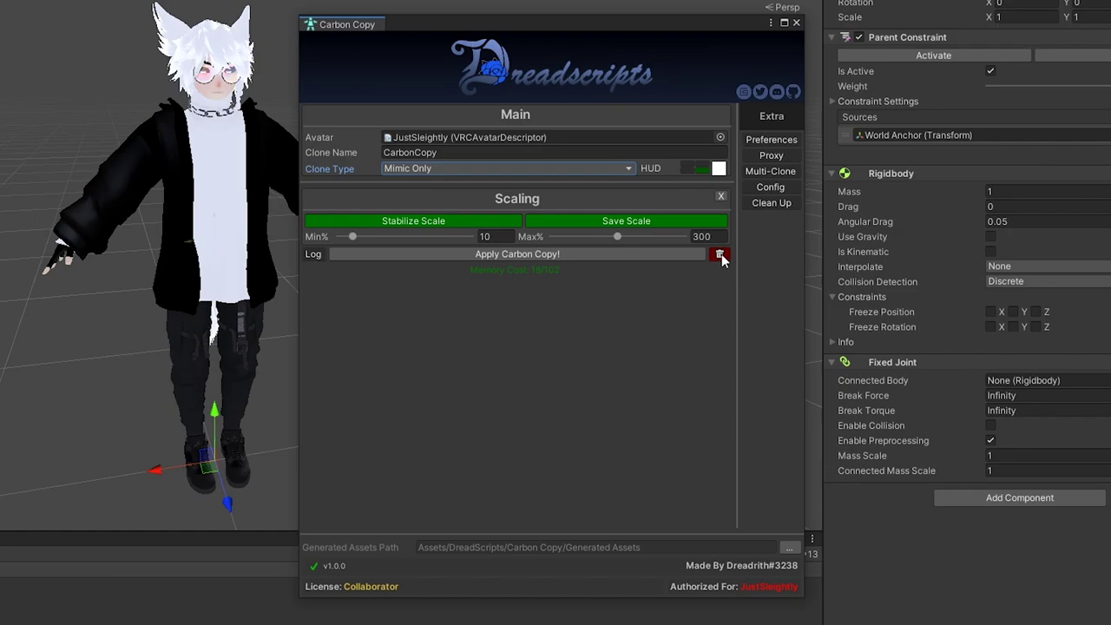
left_click(719, 254)
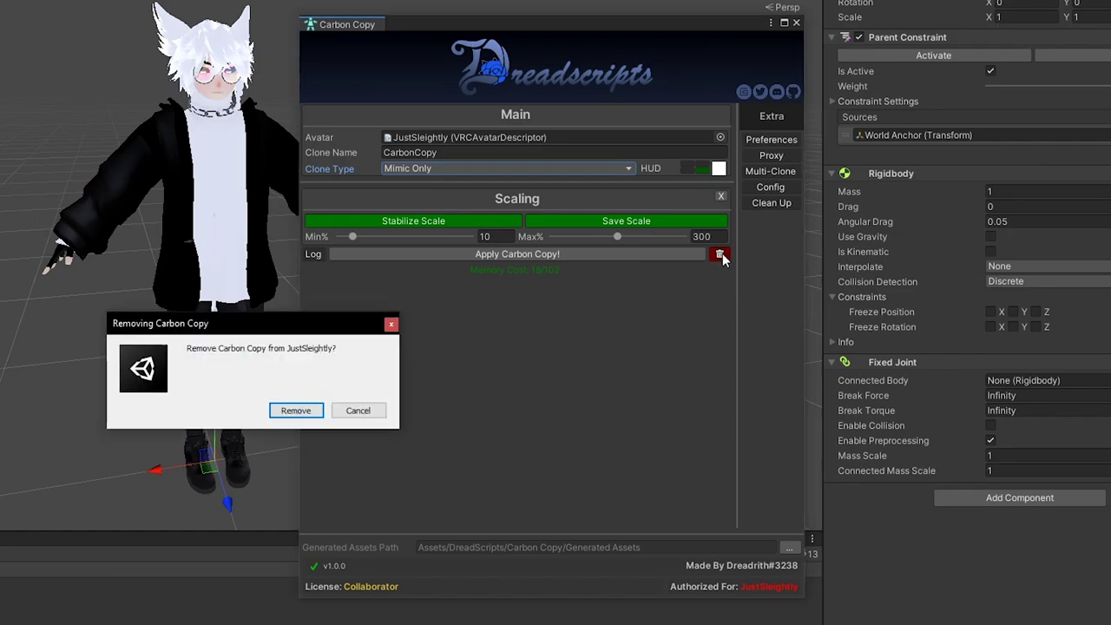
left_click(290, 411)
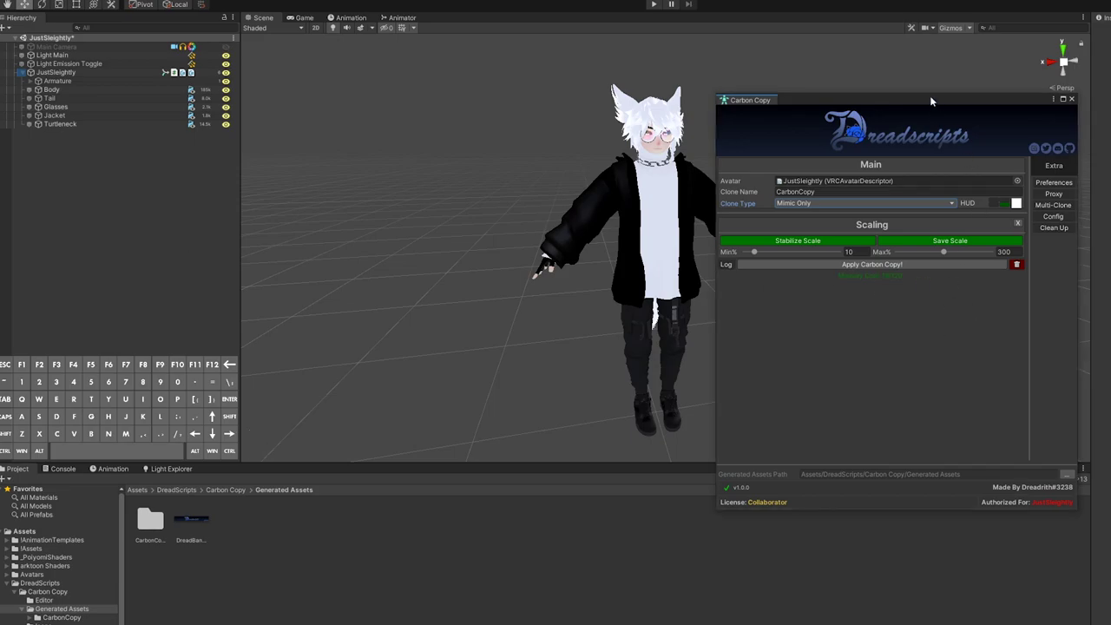
left_click_drag(933, 101, 940, 112)
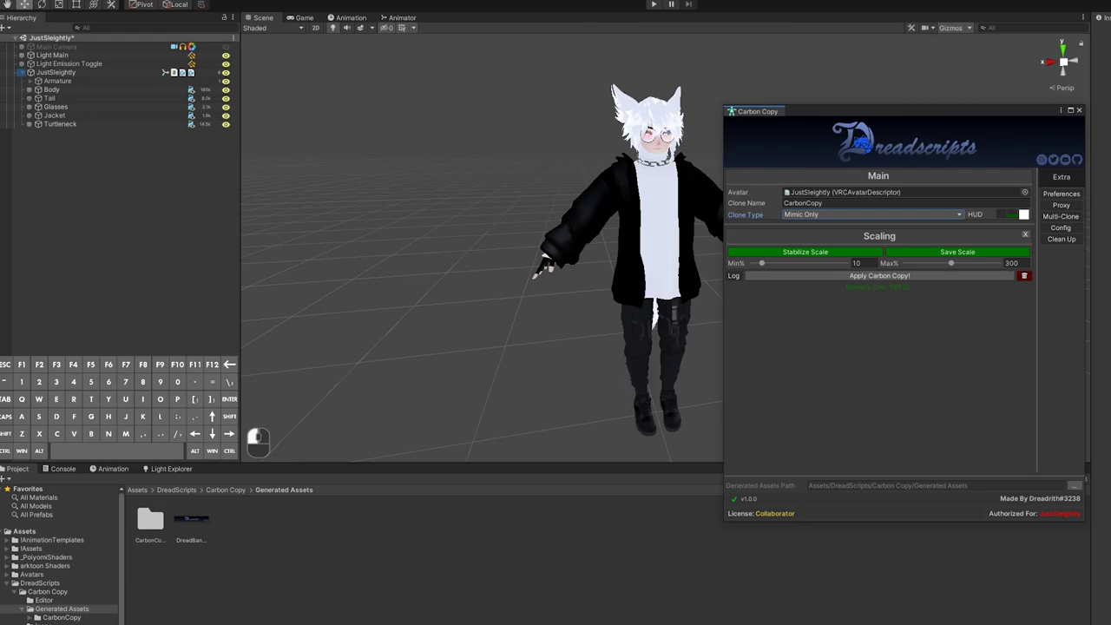